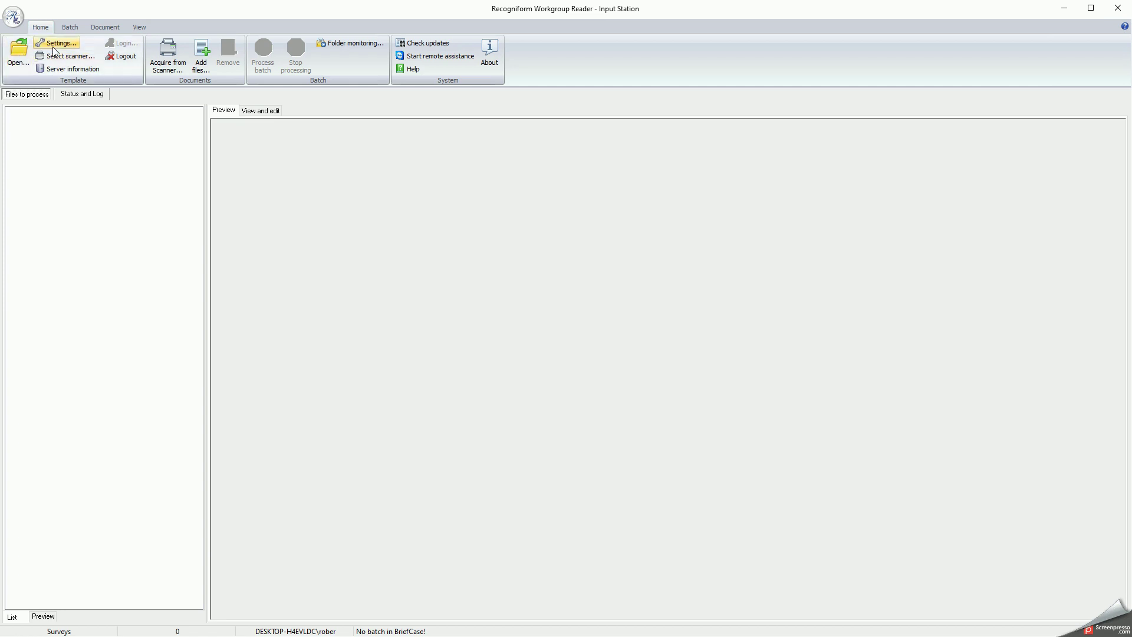
# Set the log type to Detailed in the application settings and toggle SAND-BOX mode.
pyautogui.click(57, 43)
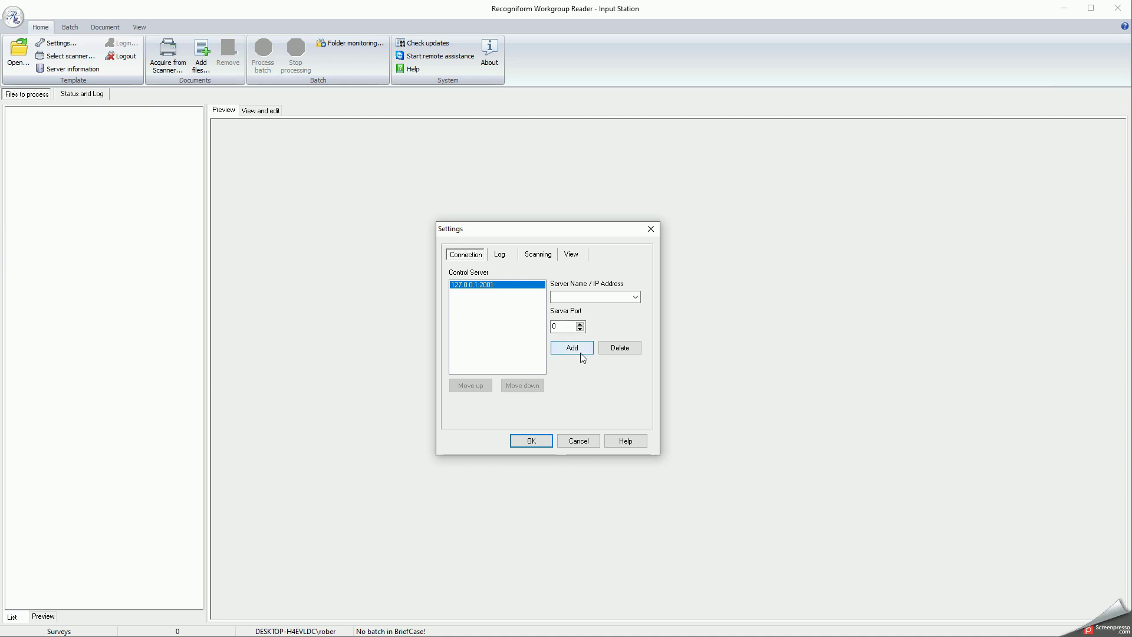
pyautogui.click(511, 259)
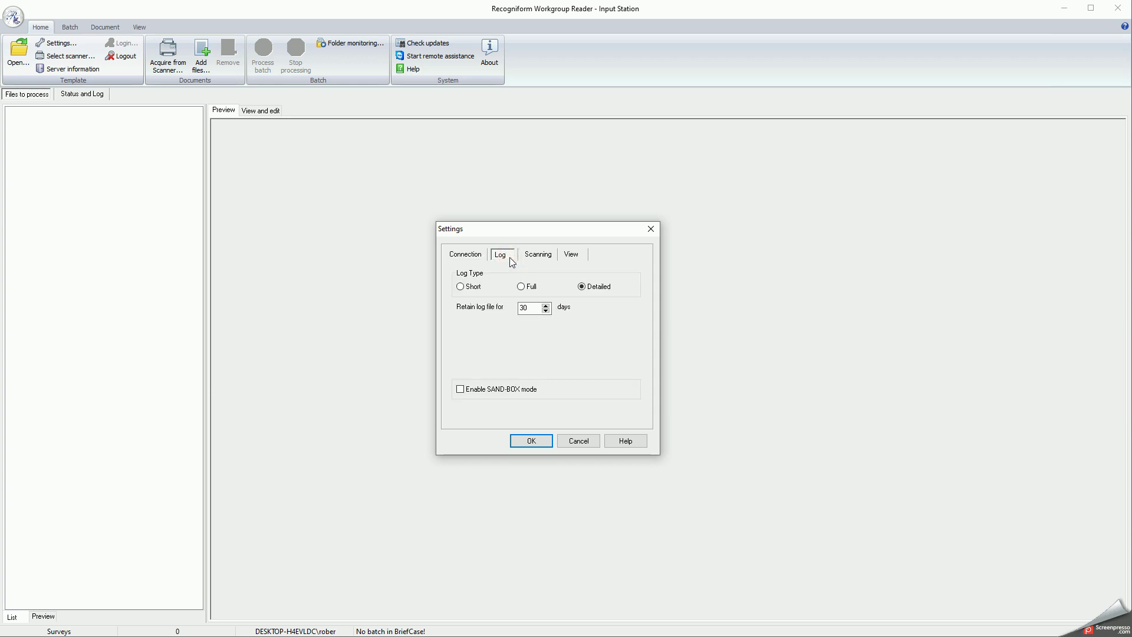
pyautogui.click(477, 288)
pyautogui.click(527, 287)
pyautogui.click(582, 287)
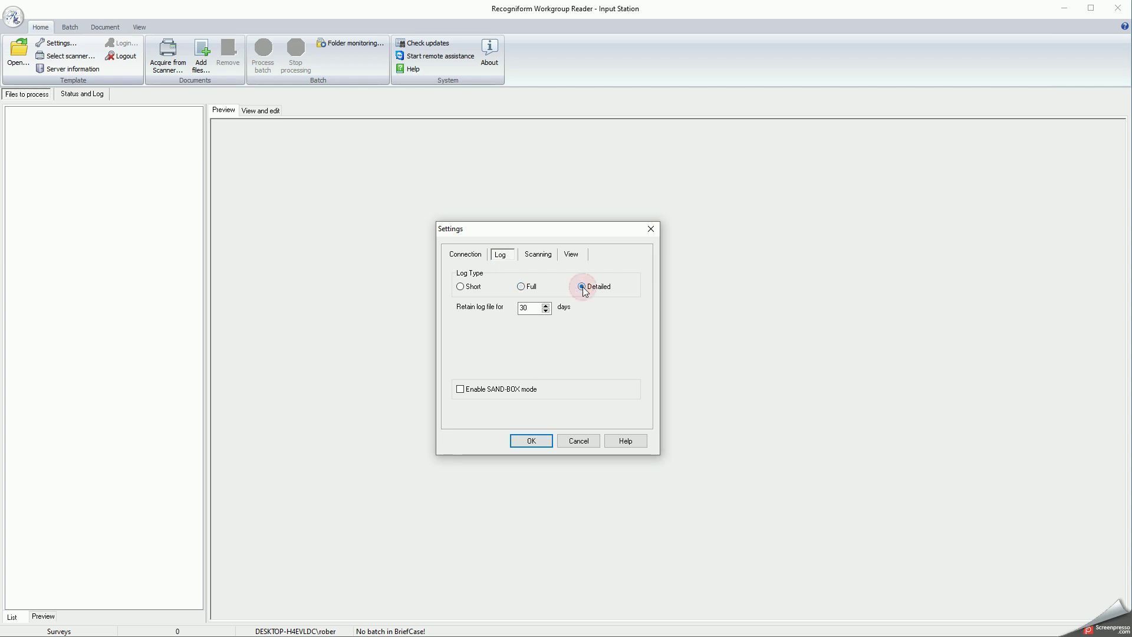
pyautogui.doubleClick(533, 307)
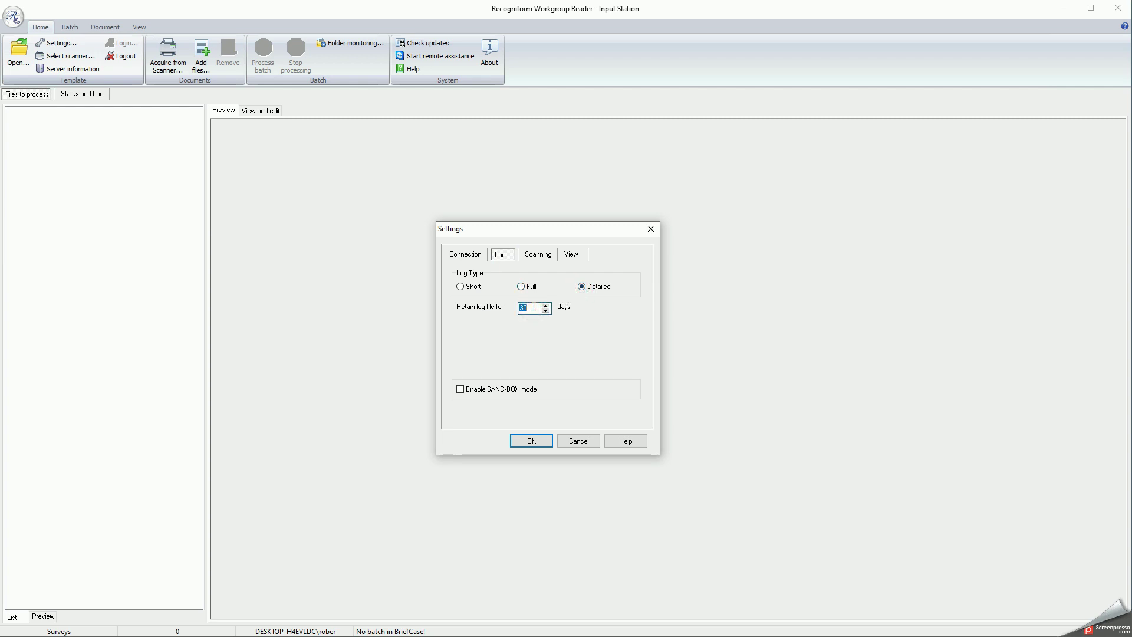
pyautogui.click(533, 307)
pyautogui.click(461, 389)
# Try the Use Separator and Fixed Number (3) pages-per-file options in the scanning settings, and return to As template.
pyautogui.click(538, 255)
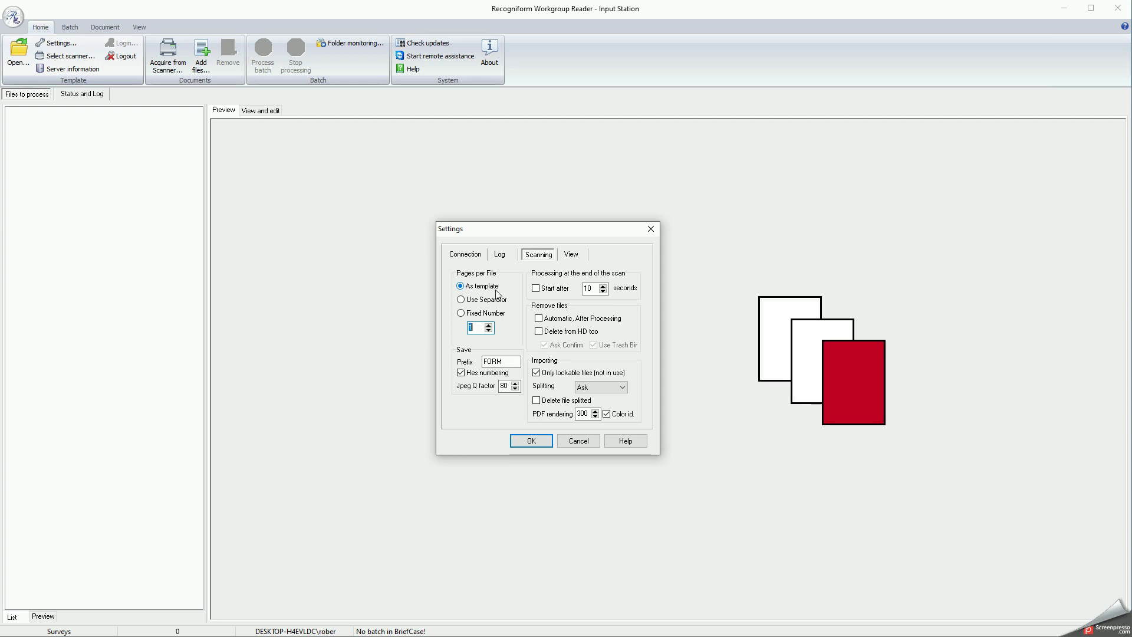
pyautogui.click(462, 300)
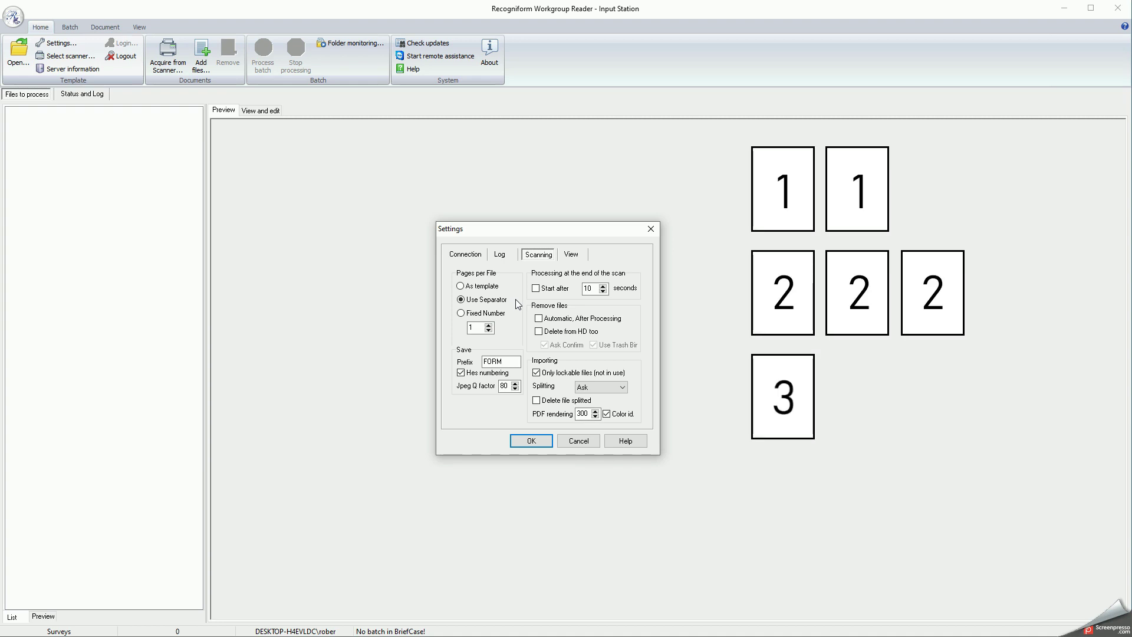
pyautogui.click(461, 314)
pyautogui.click(490, 325)
pyautogui.click(489, 325)
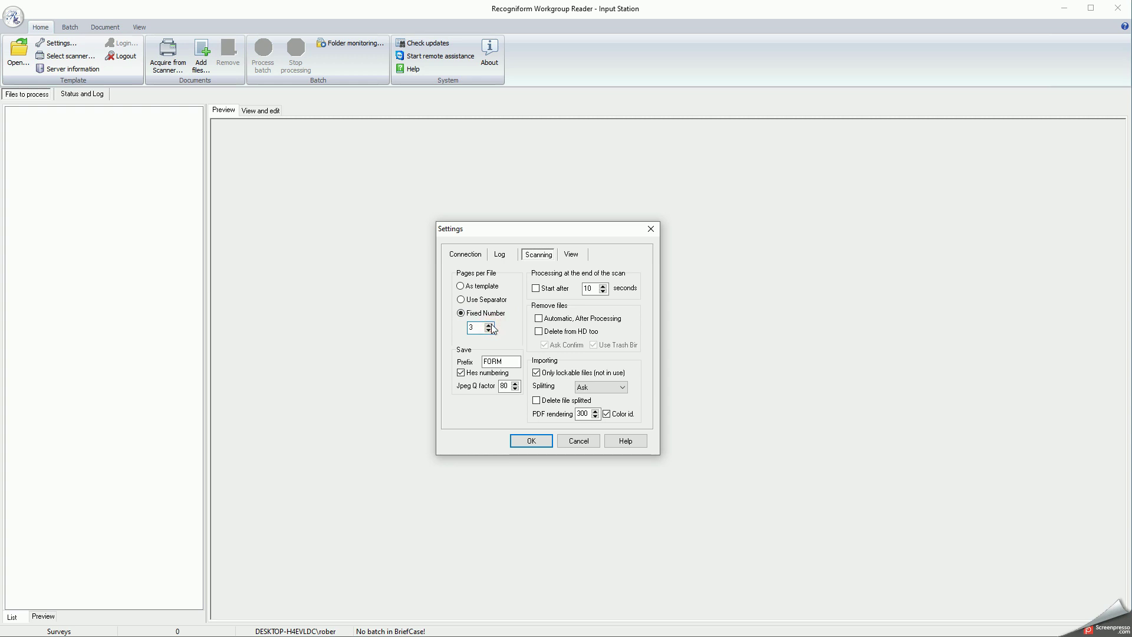
pyautogui.click(489, 331)
pyautogui.click(489, 331)
pyautogui.click(482, 291)
# Set the scanned file prefix to IMG, enable automatic file removal after processing, and apply the settings.
pyautogui.doubleClick(504, 361)
pyautogui.write('IMG')
pyautogui.doubleClick(506, 387)
pyautogui.click(556, 289)
pyautogui.click(556, 291)
pyautogui.click(565, 321)
pyautogui.click(565, 331)
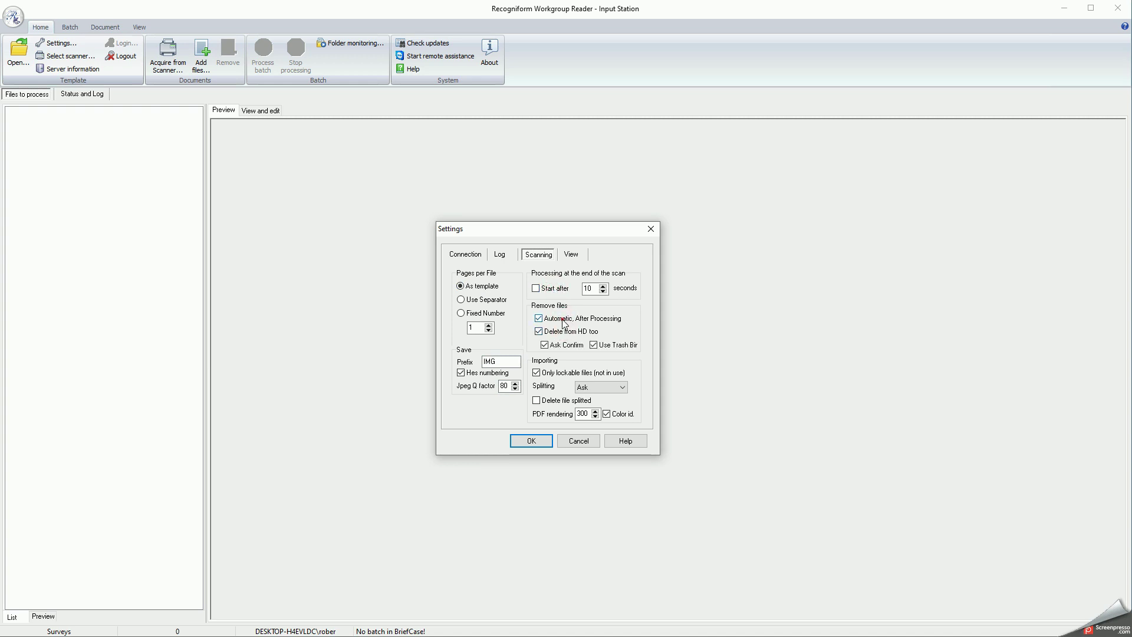
pyautogui.click(565, 331)
pyautogui.click(531, 442)
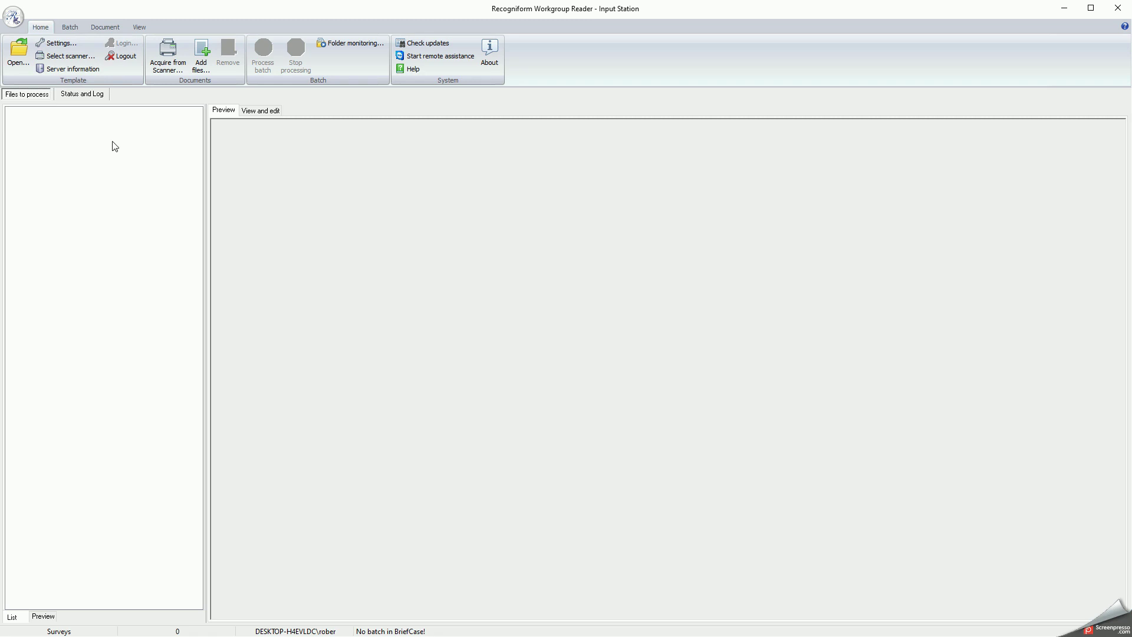
# Open the Surveys.rfd template from the server.
pyautogui.click(23, 70)
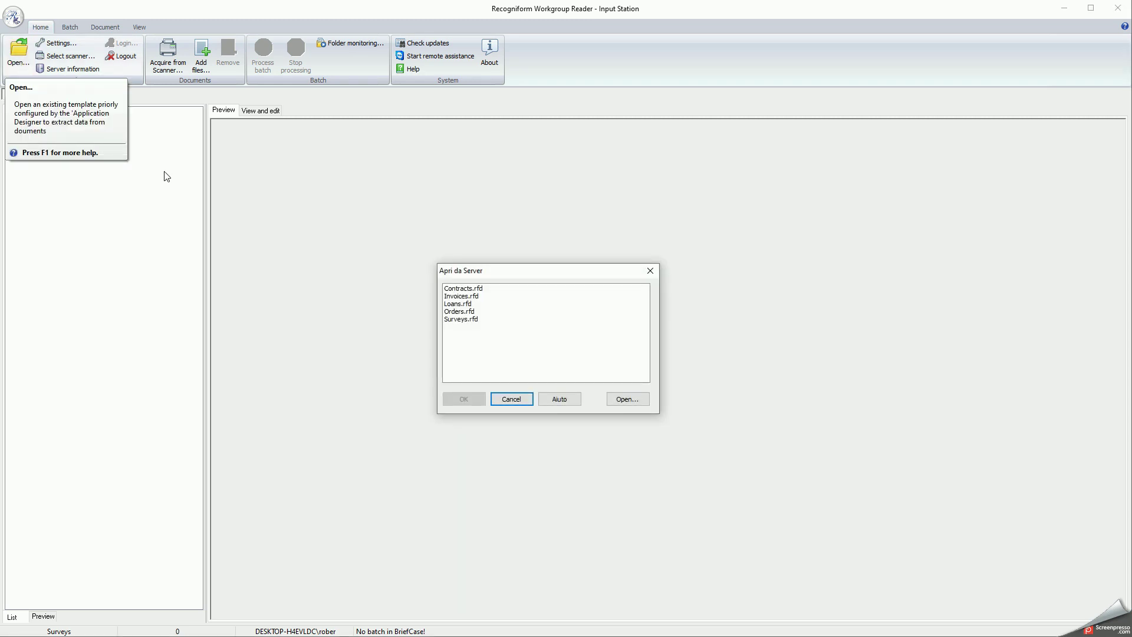
pyautogui.click(476, 320)
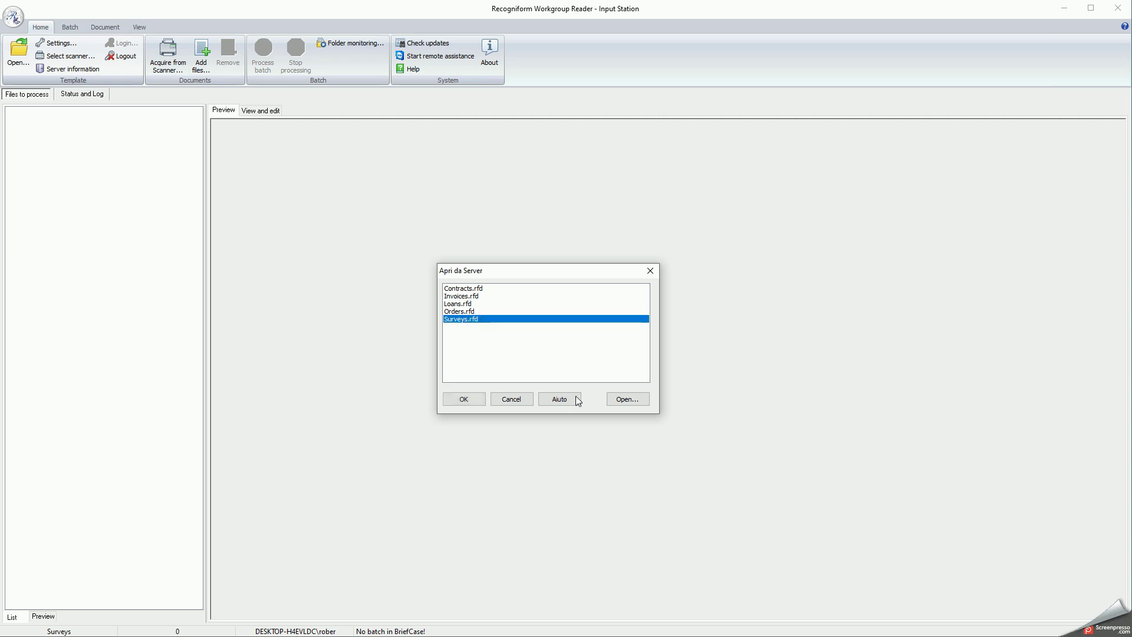
pyautogui.click(464, 401)
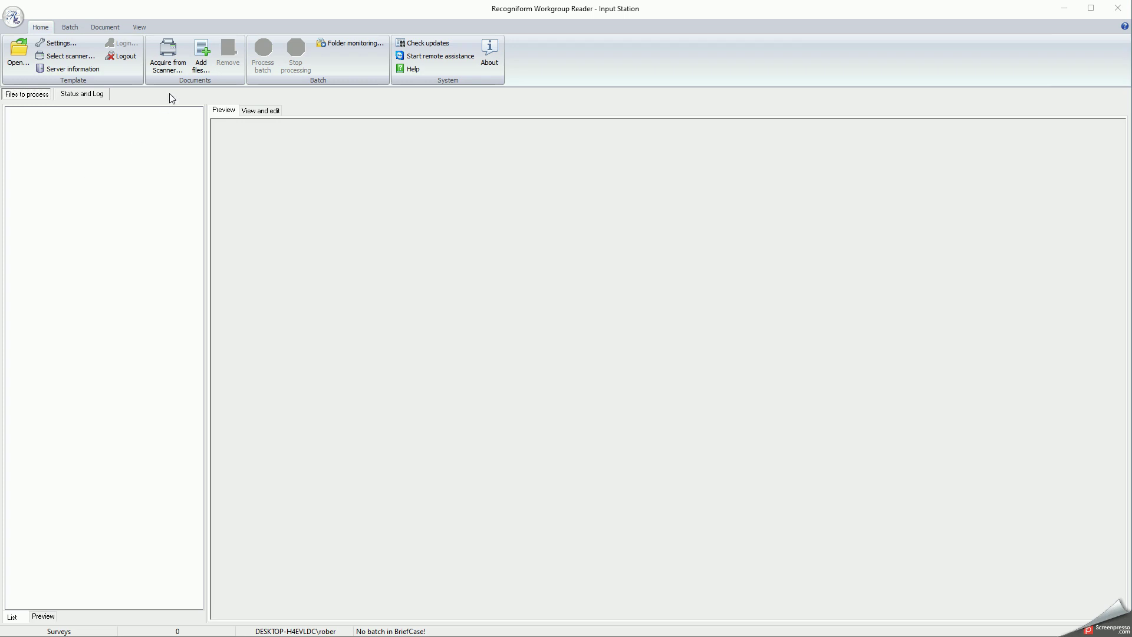
# Add all the images from img_in (1).tif to img_in (66).tif in the tutorial's Input folder to the batch.
pyautogui.click(210, 68)
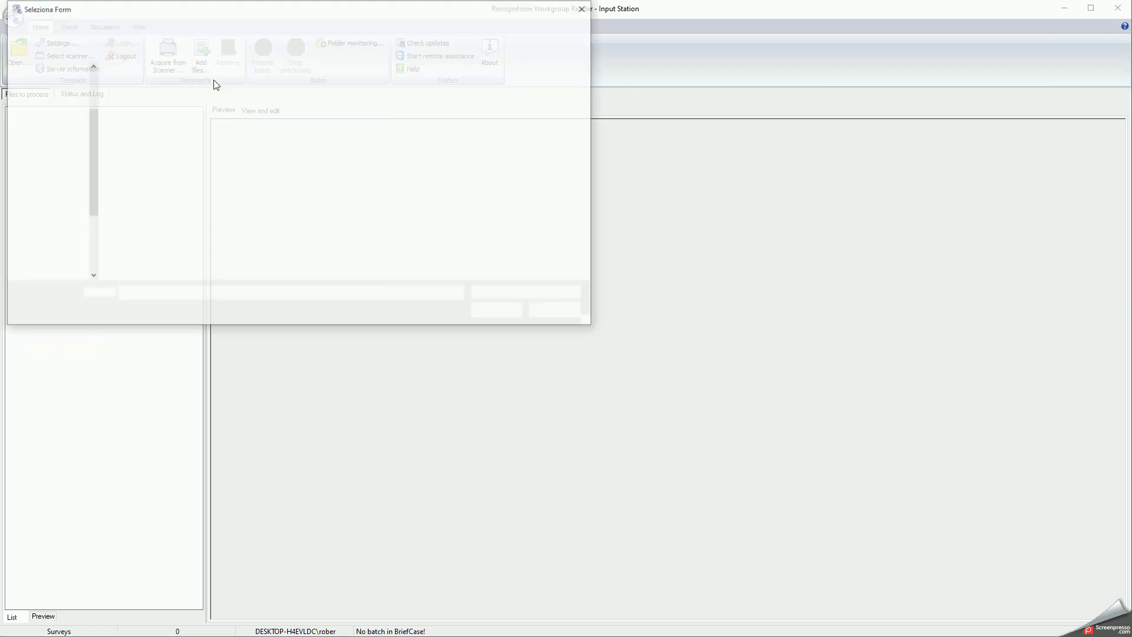
pyautogui.moveTo(479, 277); pyautogui.dragTo(105, 64)
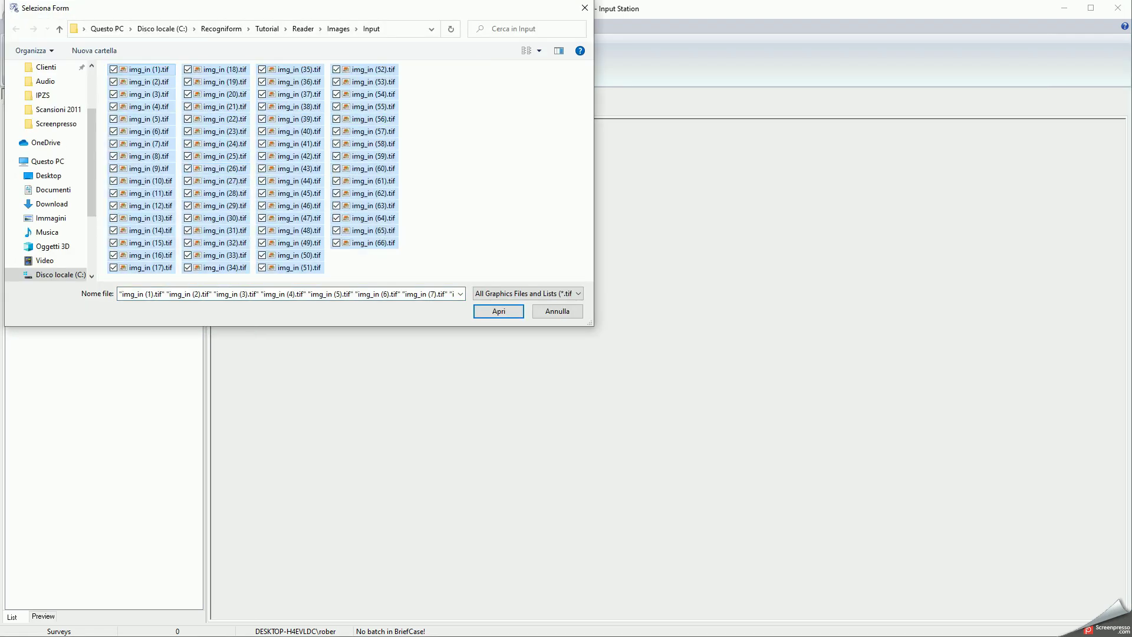
pyautogui.click(493, 311)
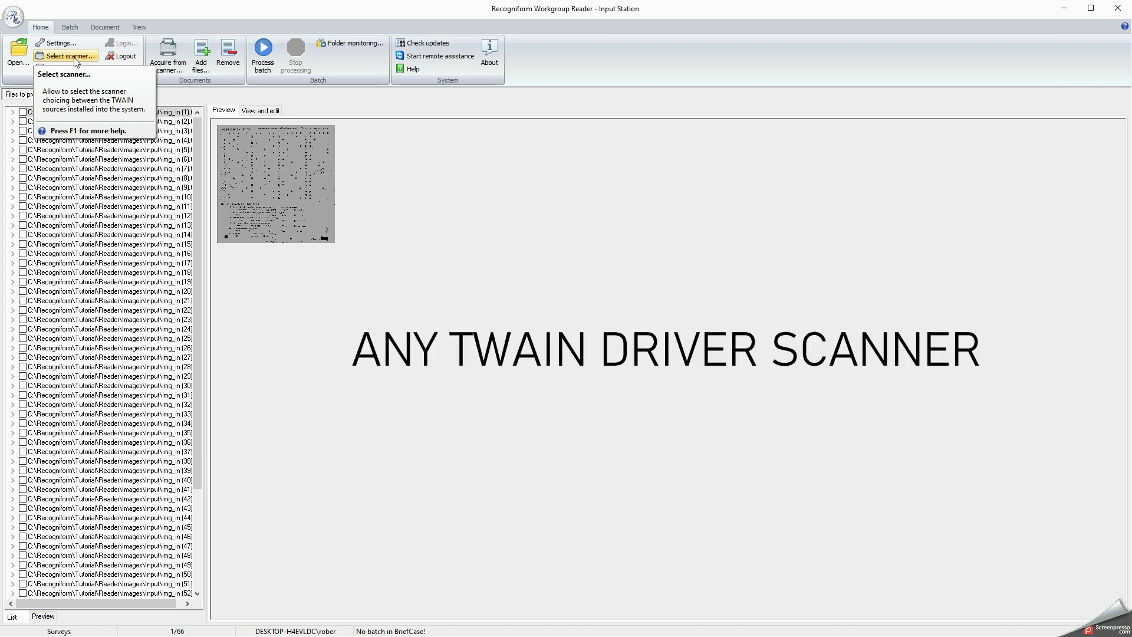
# Look at the folder monitoring options and the FTP image download options, cancelling both dialogs without changes.
pyautogui.click(361, 46)
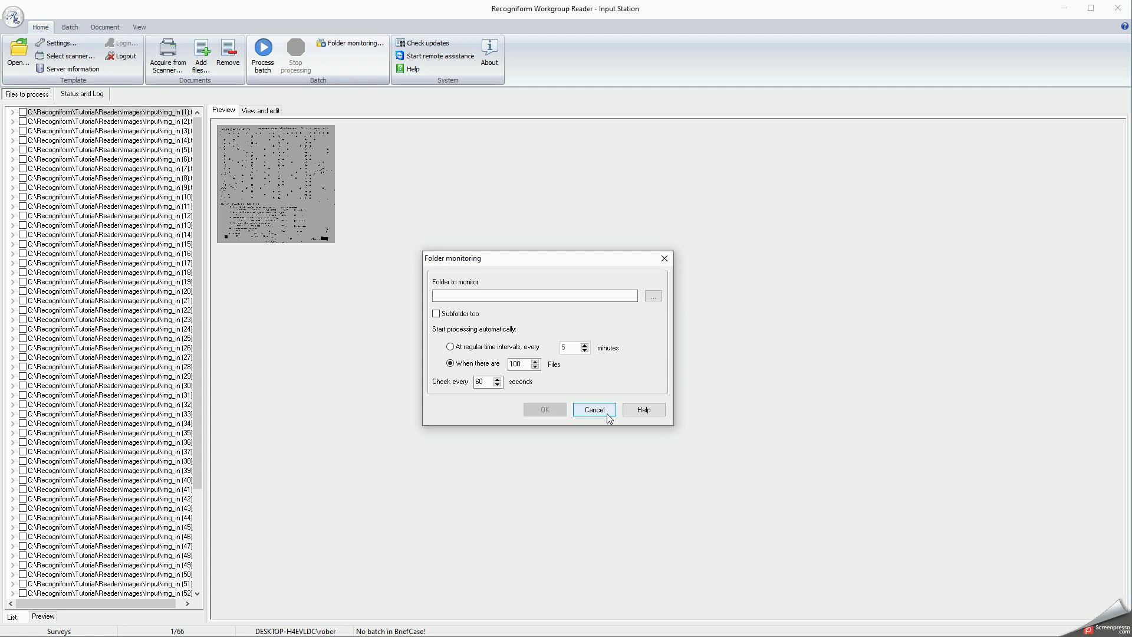
pyautogui.click(610, 418)
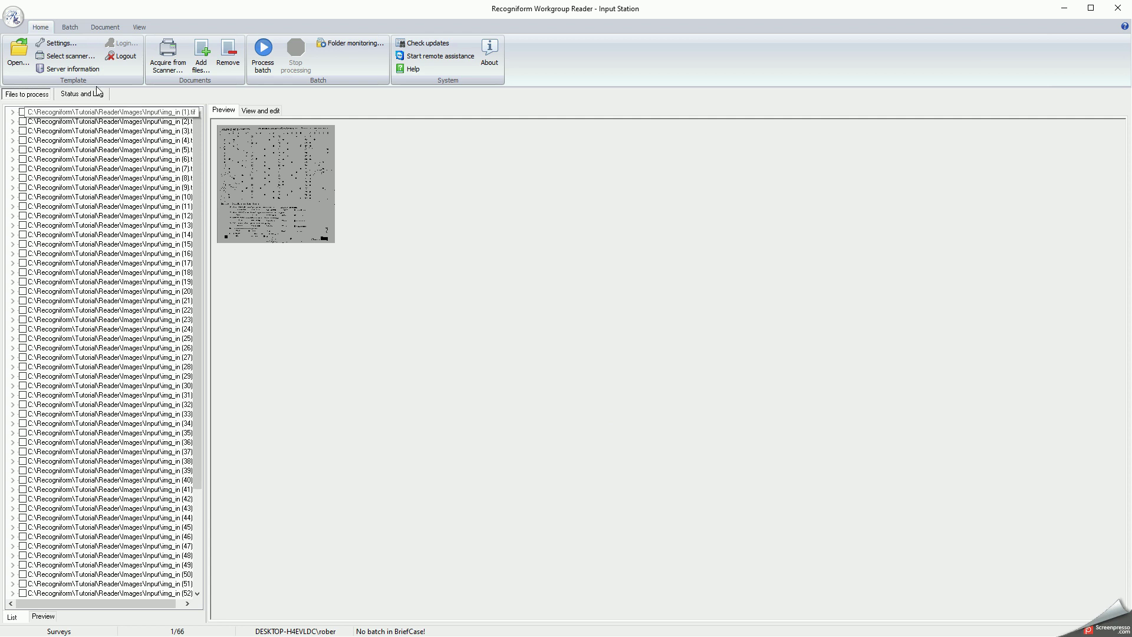
pyautogui.click(71, 28)
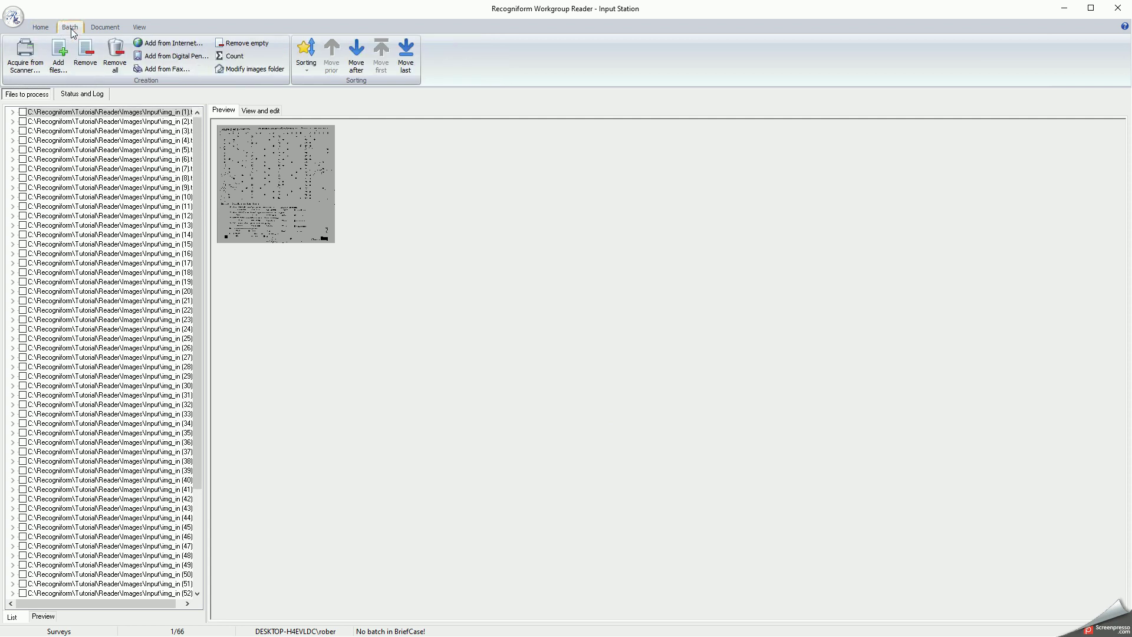
pyautogui.click(201, 47)
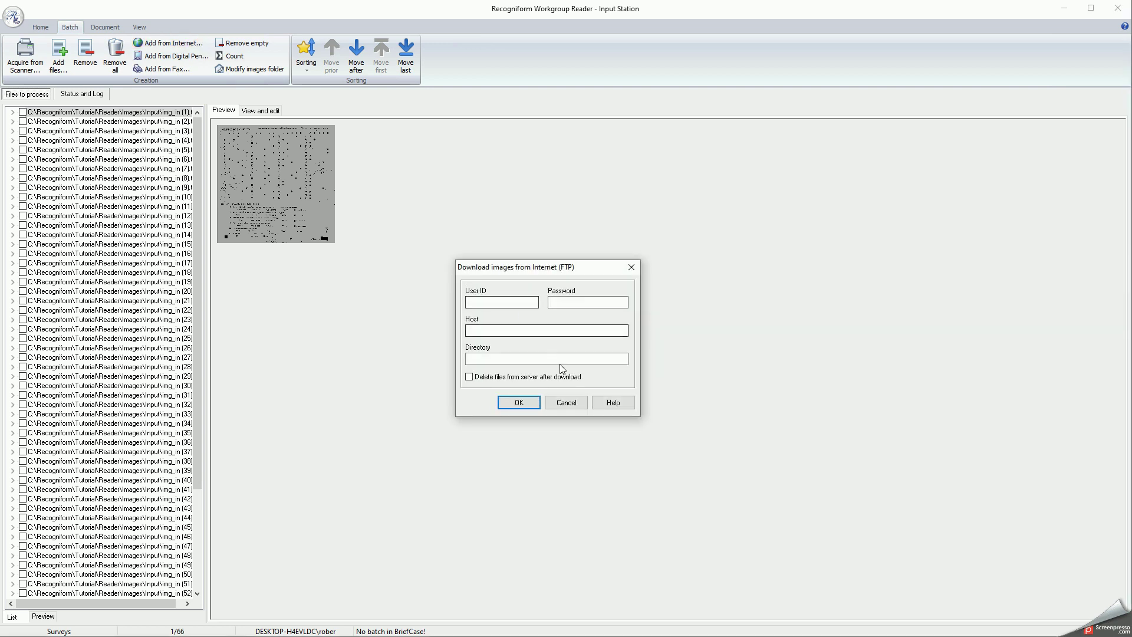
pyautogui.click(575, 405)
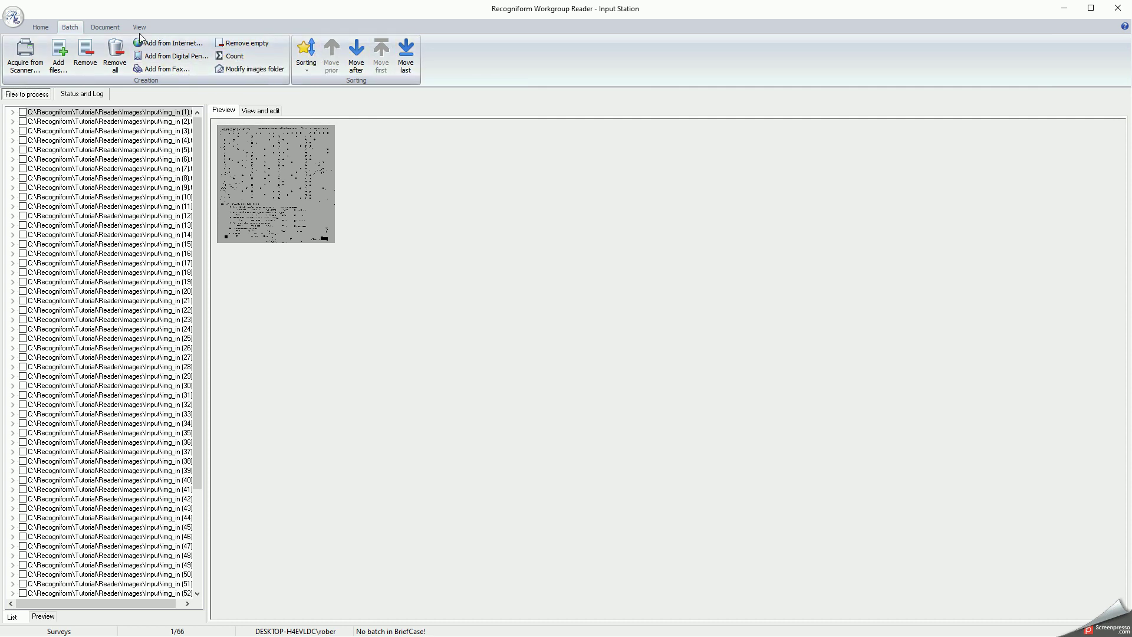
# Display the page of img_in (1).tif for editing, binarize it and clean off its small isolated points.
pyautogui.click(111, 32)
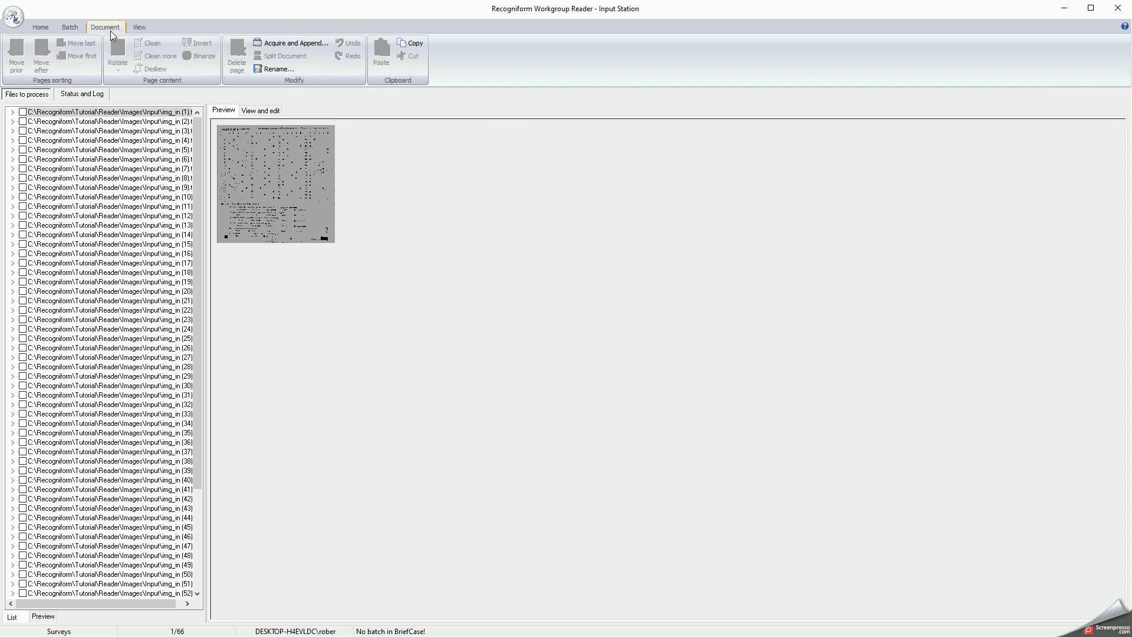
pyautogui.doubleClick(136, 116)
pyautogui.click(259, 111)
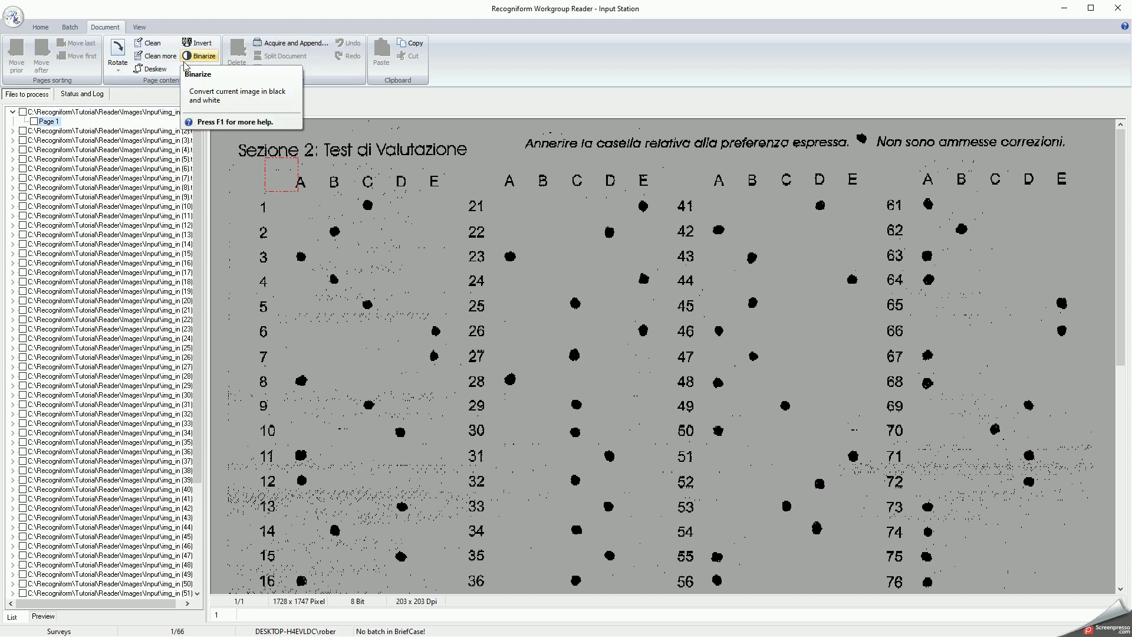
pyautogui.click(120, 56)
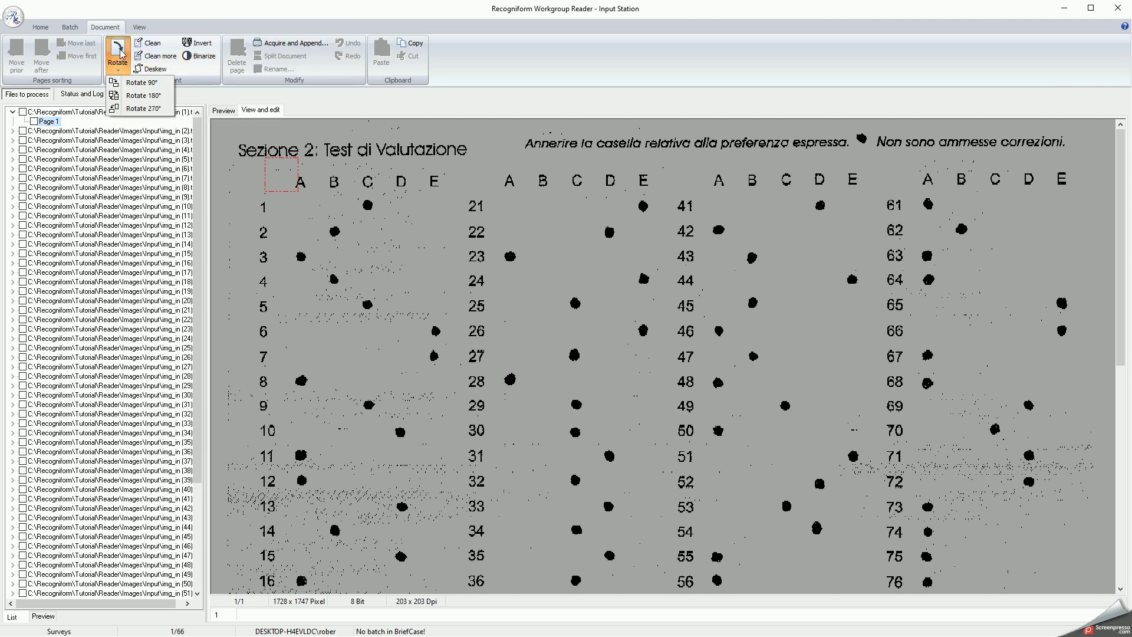
pyautogui.click(205, 60)
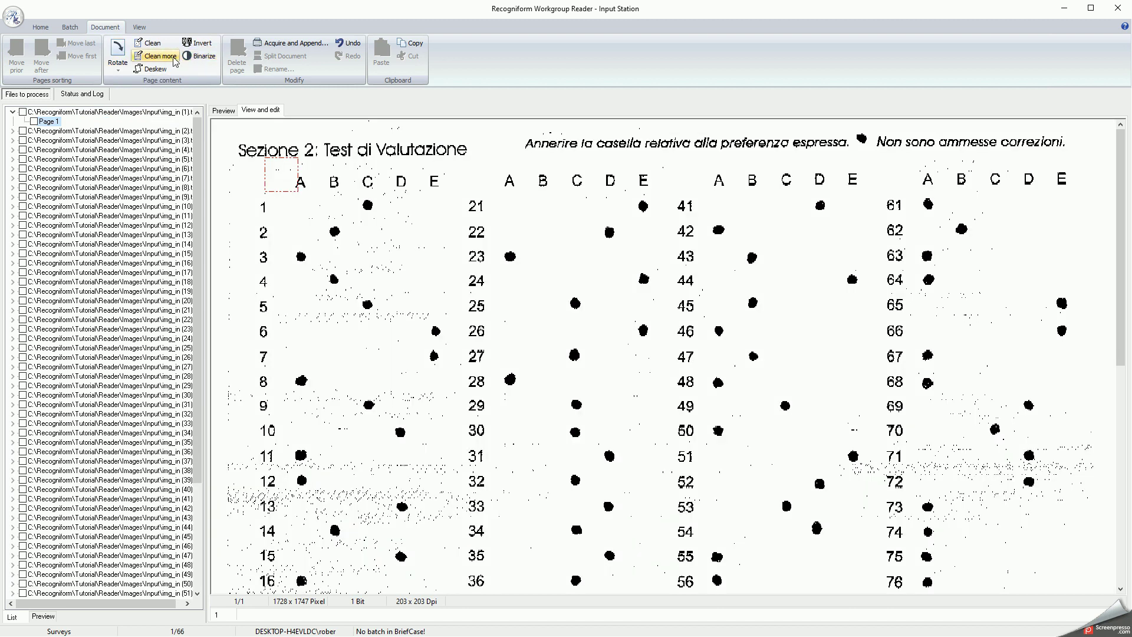
pyautogui.click(154, 46)
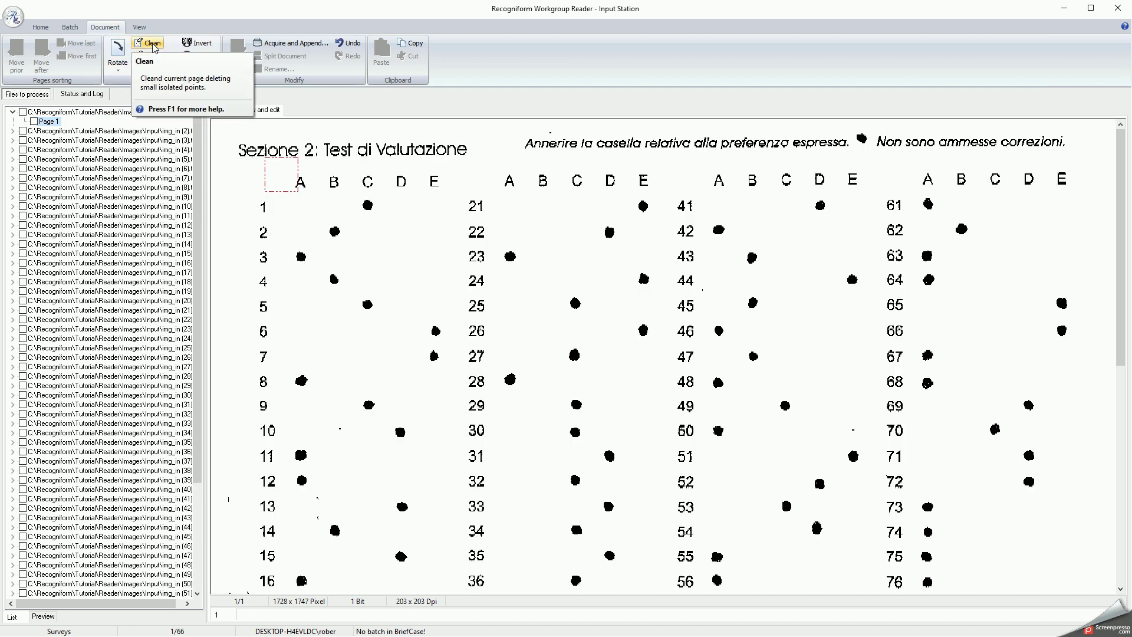
pyautogui.click(143, 31)
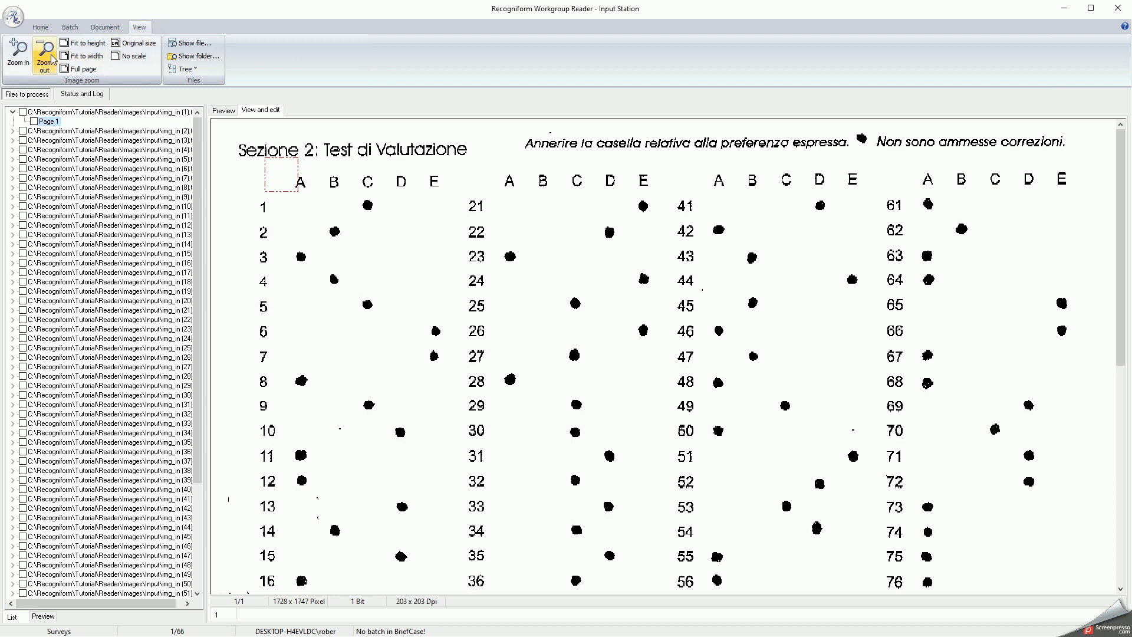
pyautogui.click(19, 56)
pyautogui.click(22, 59)
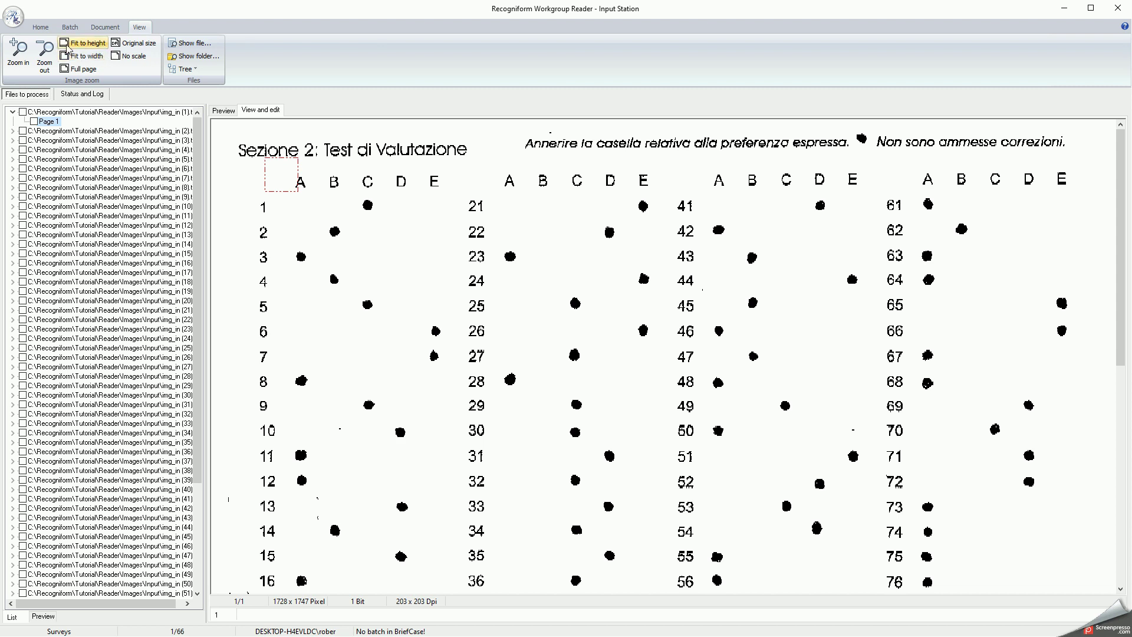
# Start processing the batch and set its description to TEST in the send options.
pyautogui.click(40, 27)
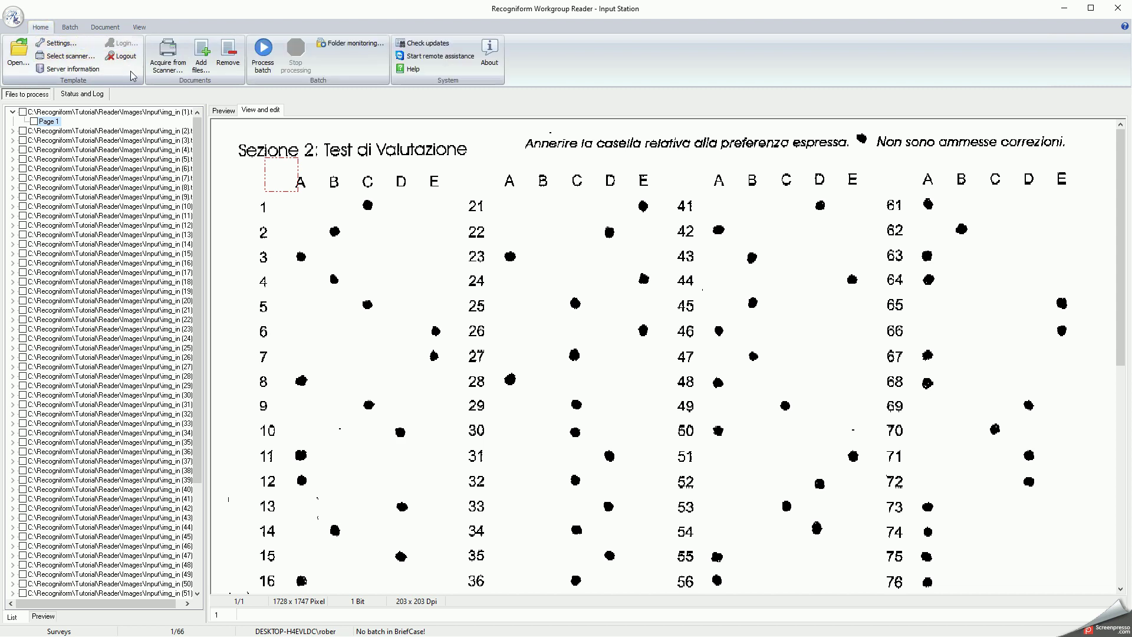
pyautogui.click(275, 71)
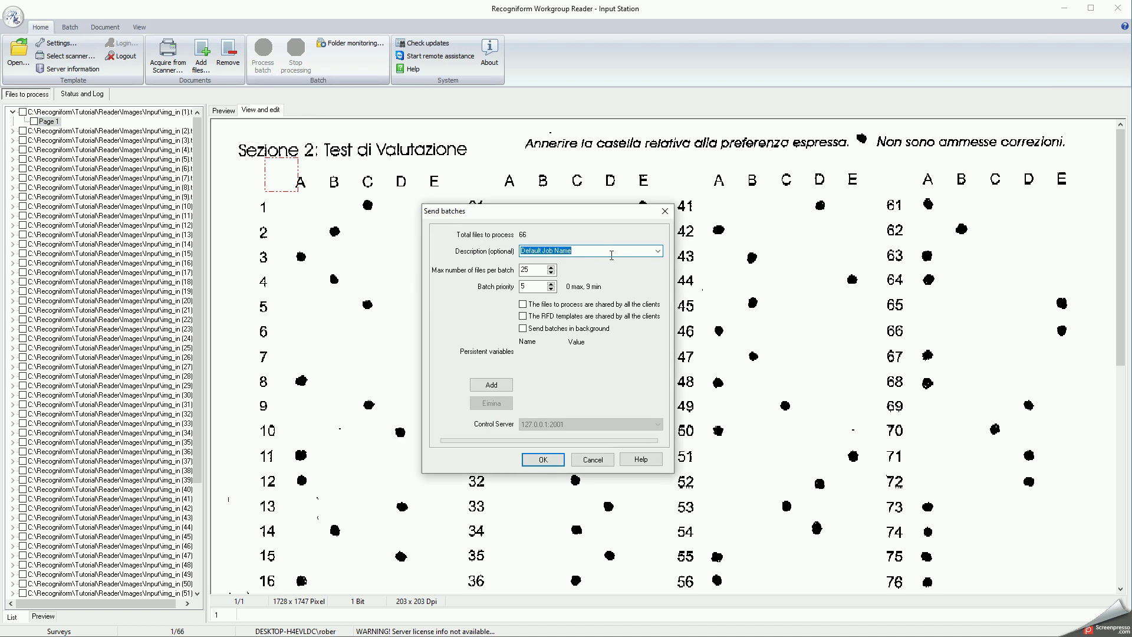
pyautogui.write('TEST')
pyautogui.doubleClick(534, 270)
pyautogui.doubleClick(539, 286)
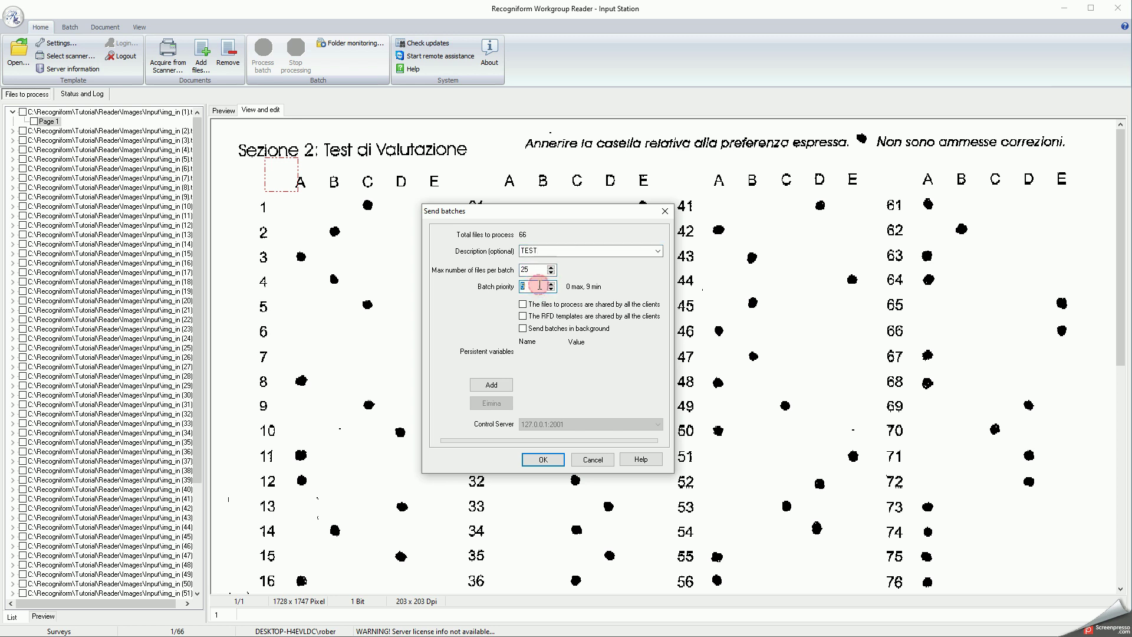
# Try the shared files, shared RFD templates and background sending options for the batches, and switch them off again.
pyautogui.click(523, 305)
pyautogui.click(523, 316)
pyautogui.click(524, 328)
pyautogui.click(523, 328)
pyautogui.click(523, 316)
pyautogui.click(523, 304)
pyautogui.click(523, 316)
pyautogui.click(525, 318)
# Send the batches to the server and close the information message.
pyautogui.click(543, 460)
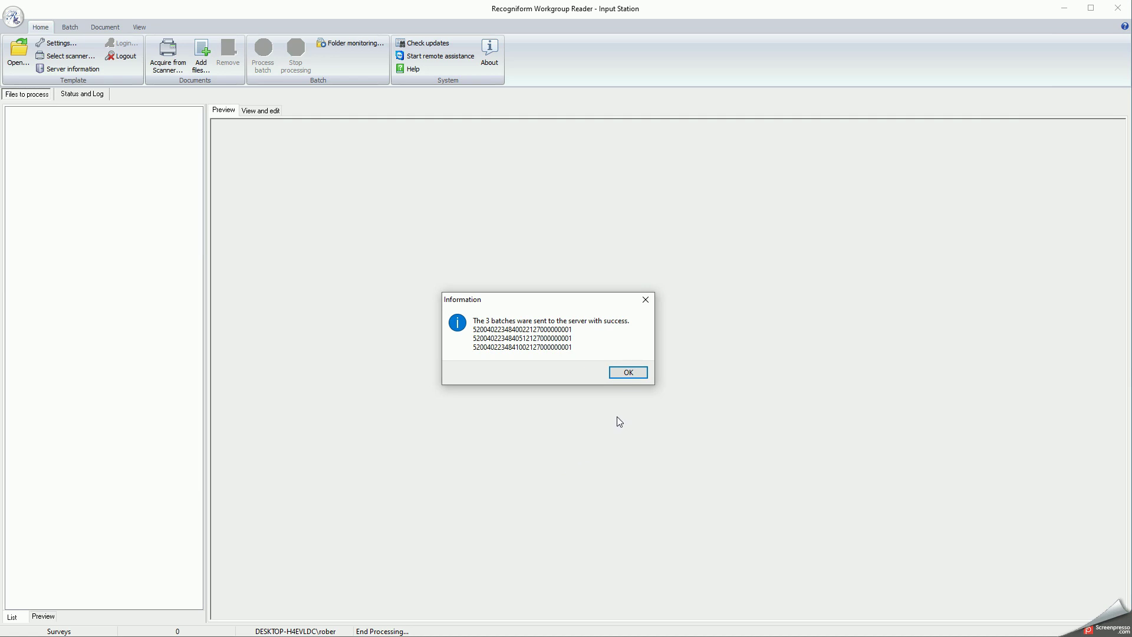
pyautogui.click(643, 376)
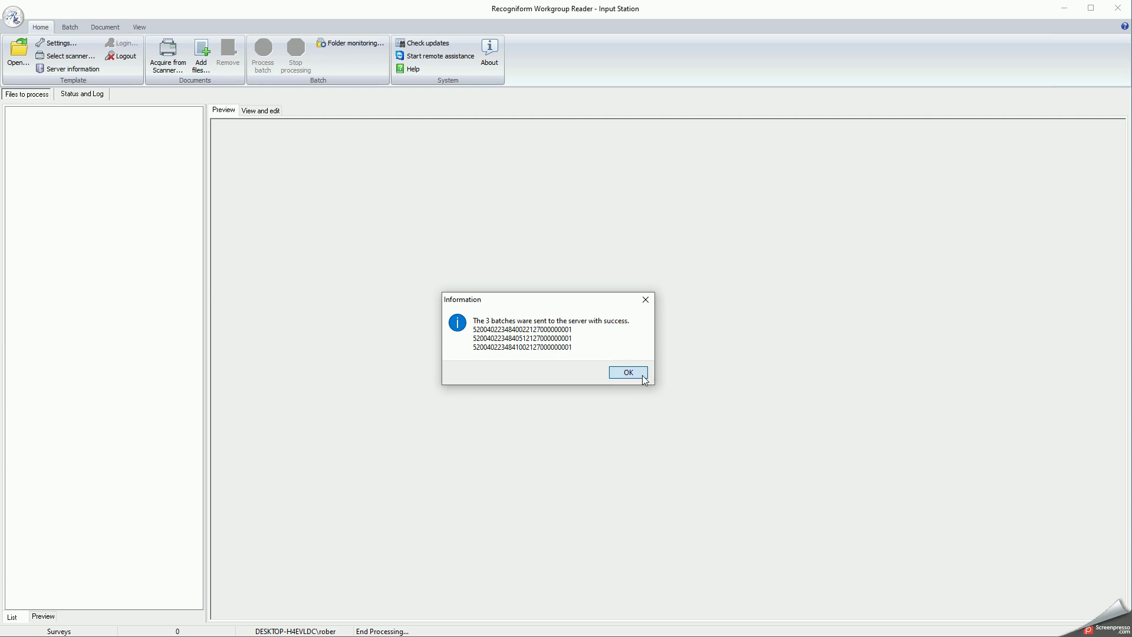